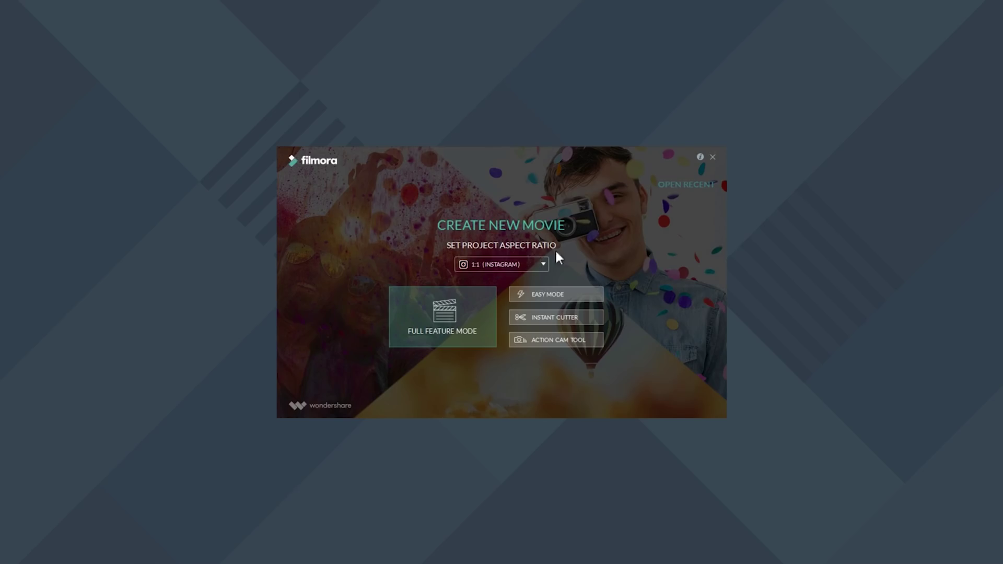
Step: Place Makeup End Result on video track 1, match project settings to it, and scrub to 00:00:18:05
click(543, 264)
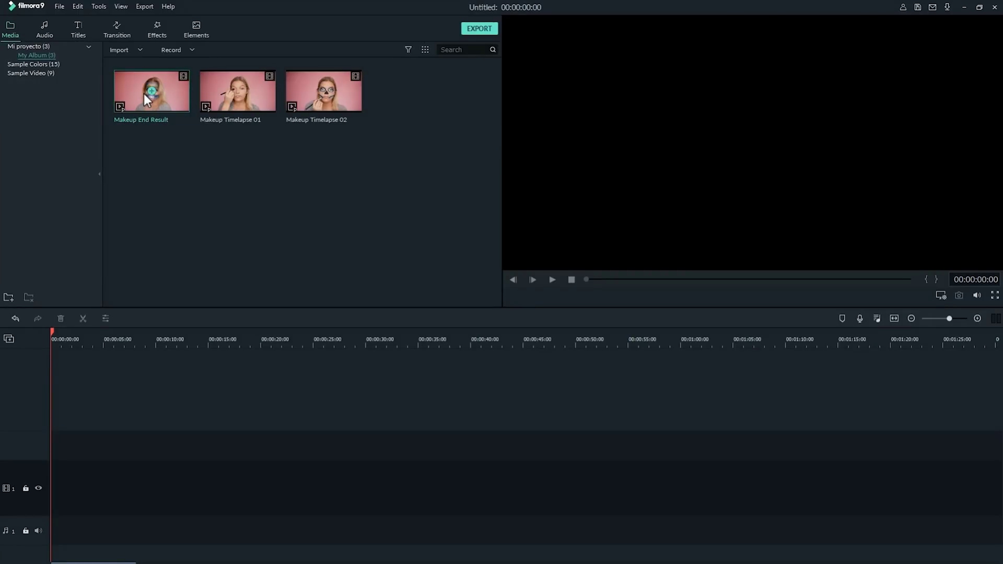
drag(143, 93, 49, 500)
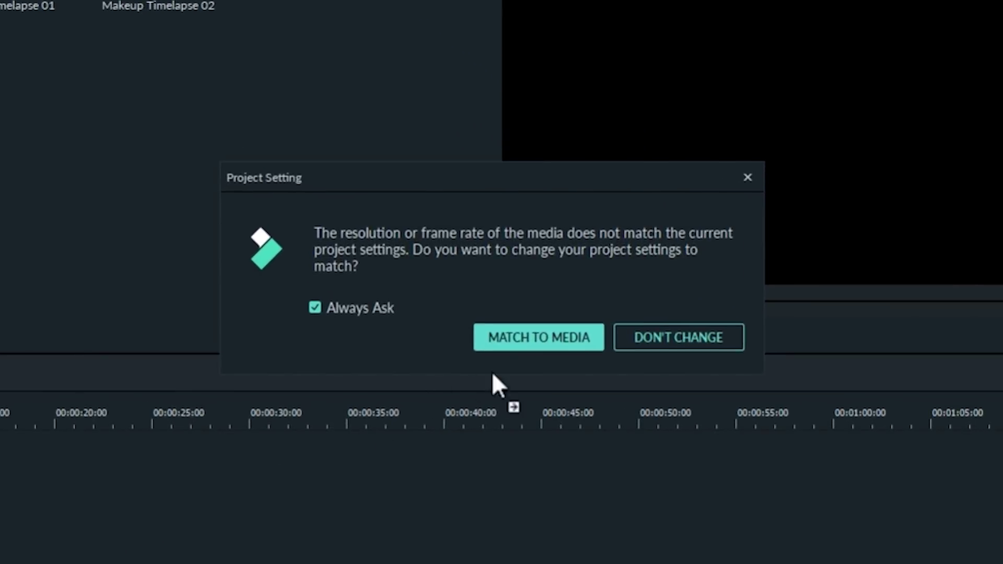
click(572, 329)
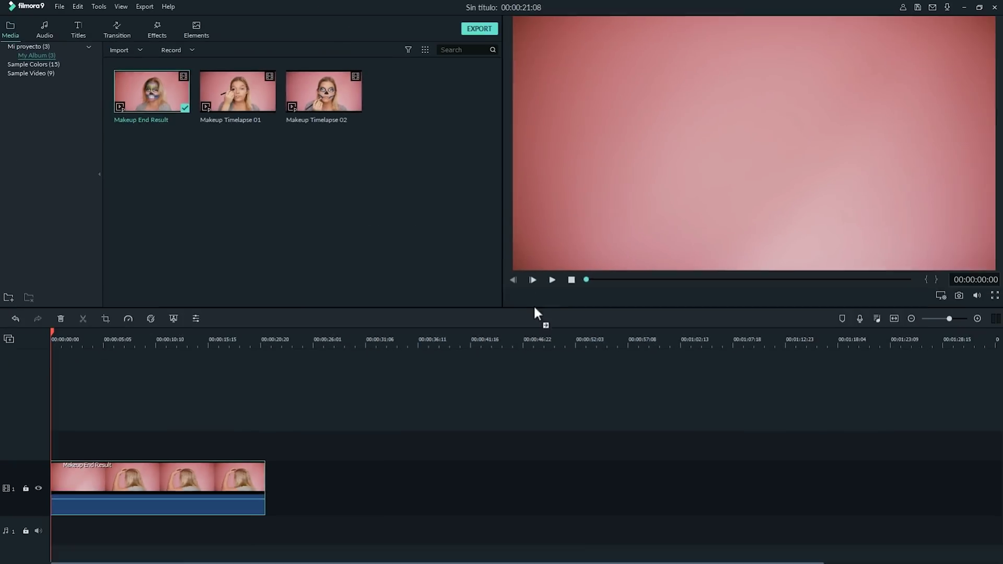
click(194, 341)
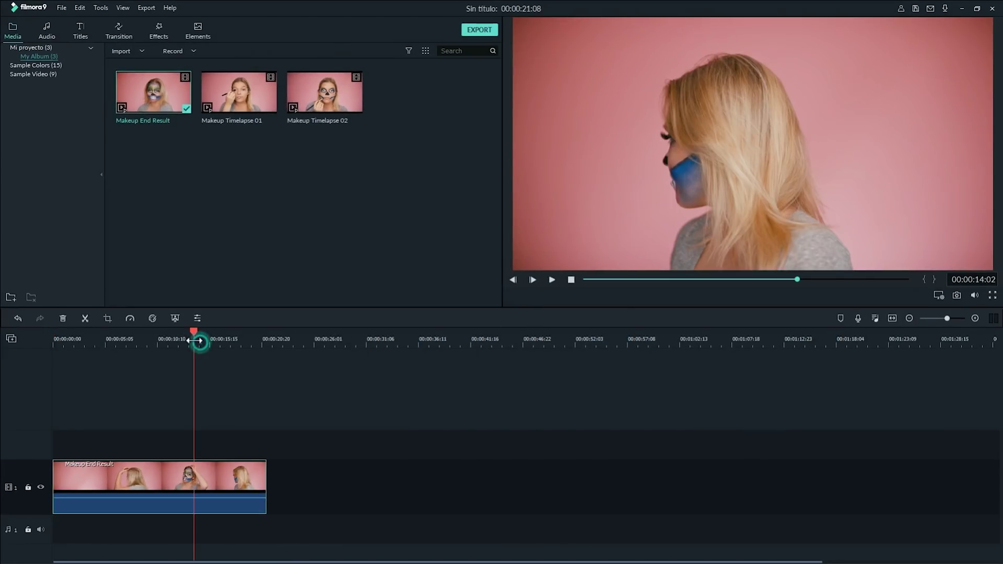
click(236, 343)
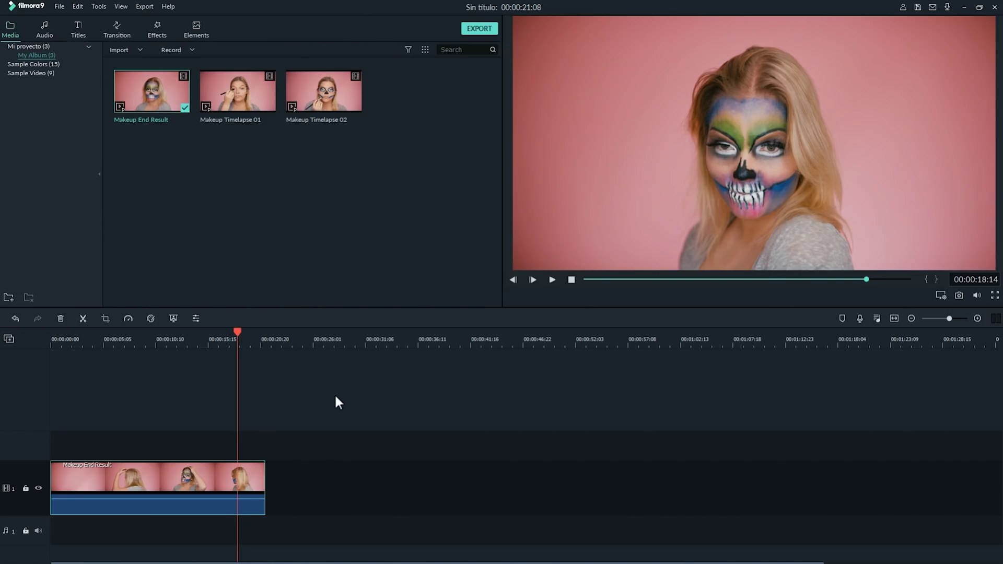
Step: Open File > Project Settings to view the custom 2048 x 1080, 23.97 fps setup
click(58, 7)
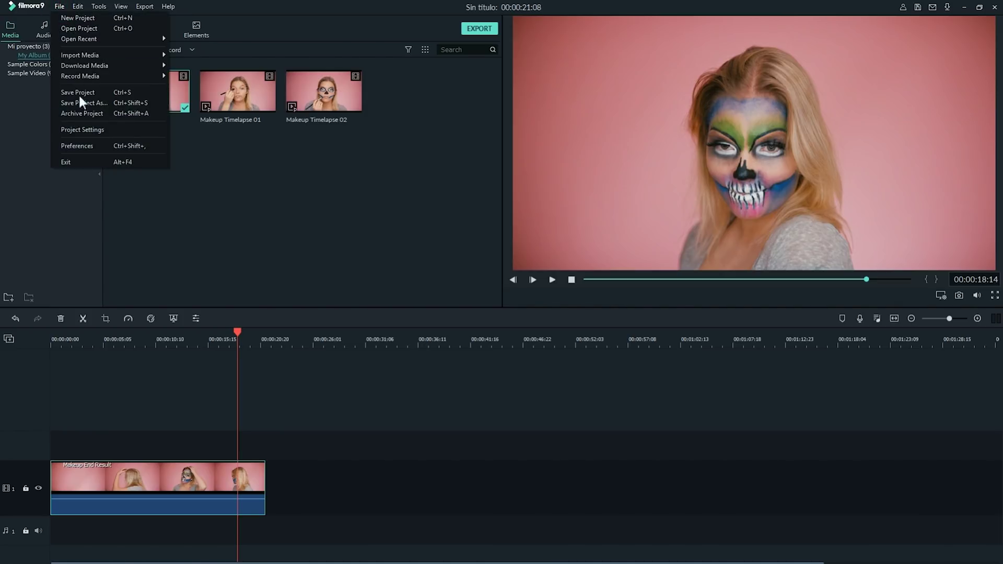
click(89, 131)
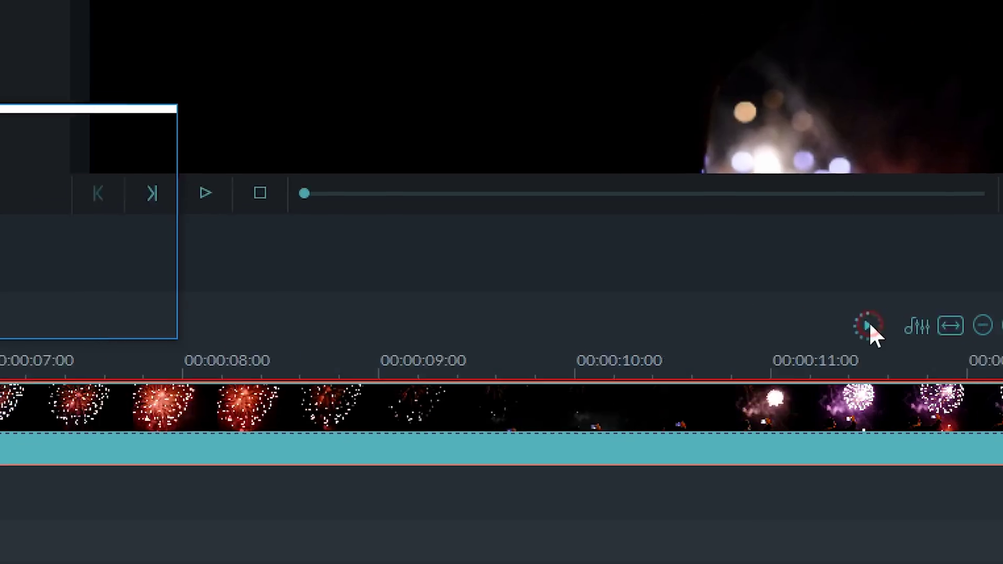
Step: Render the timeline preview, enable GPU acceleration in Performance, and set playback quality to 1/8
click(714, 313)
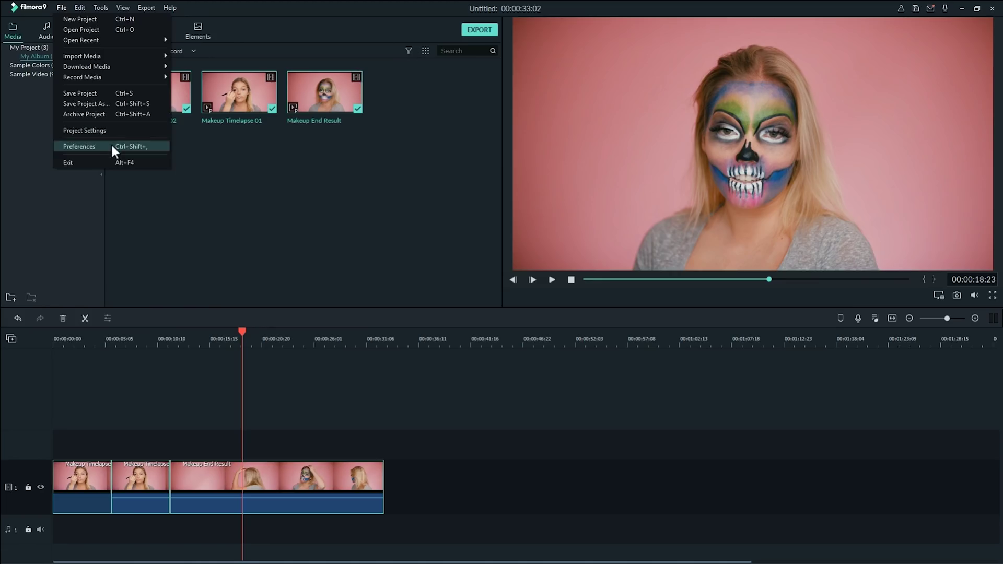
click(110, 144)
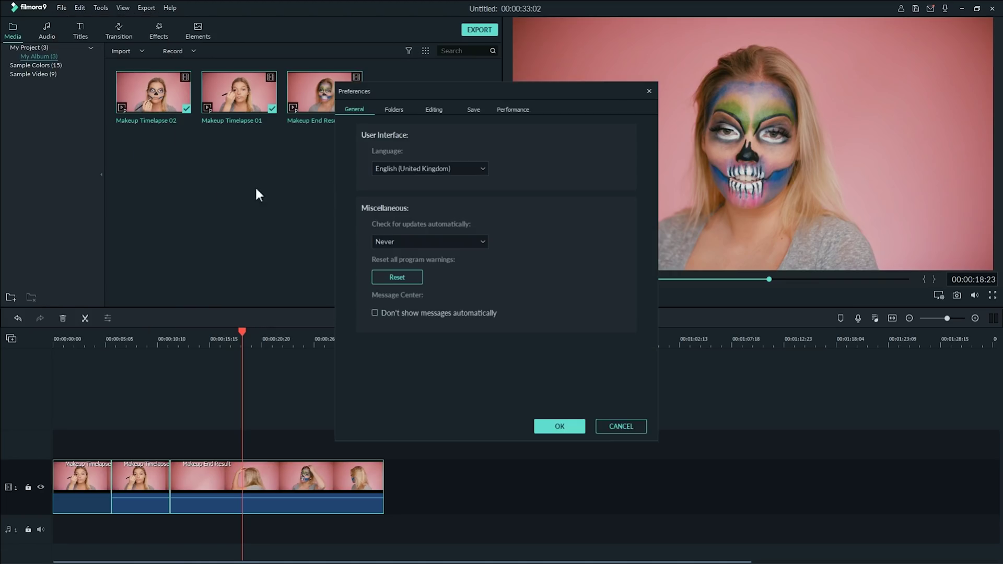
click(514, 109)
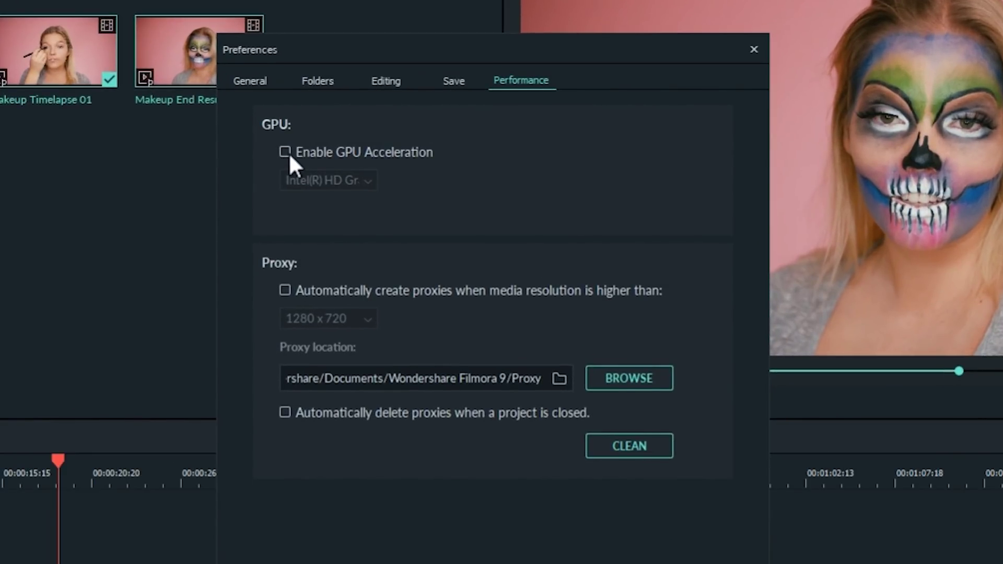
click(285, 152)
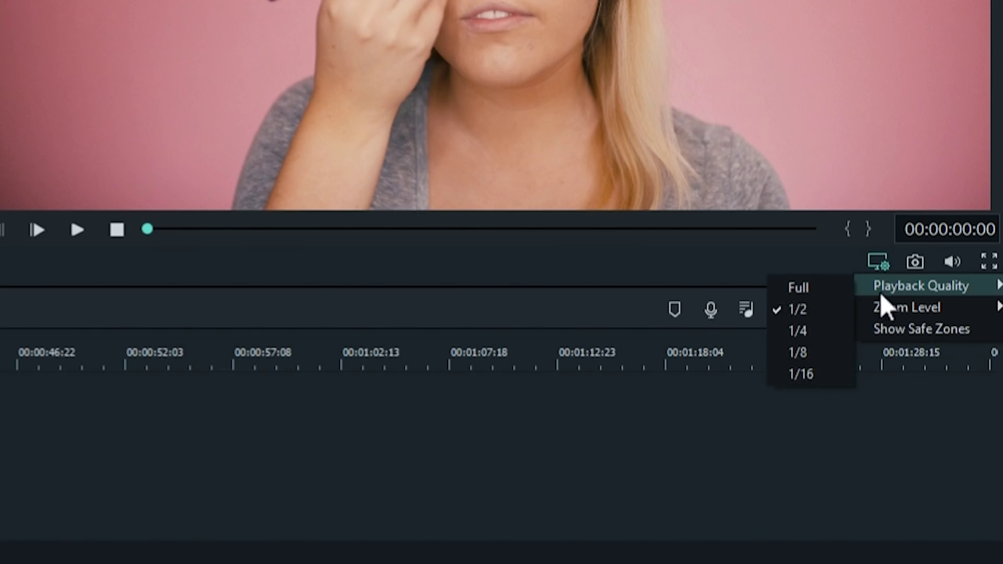
click(815, 348)
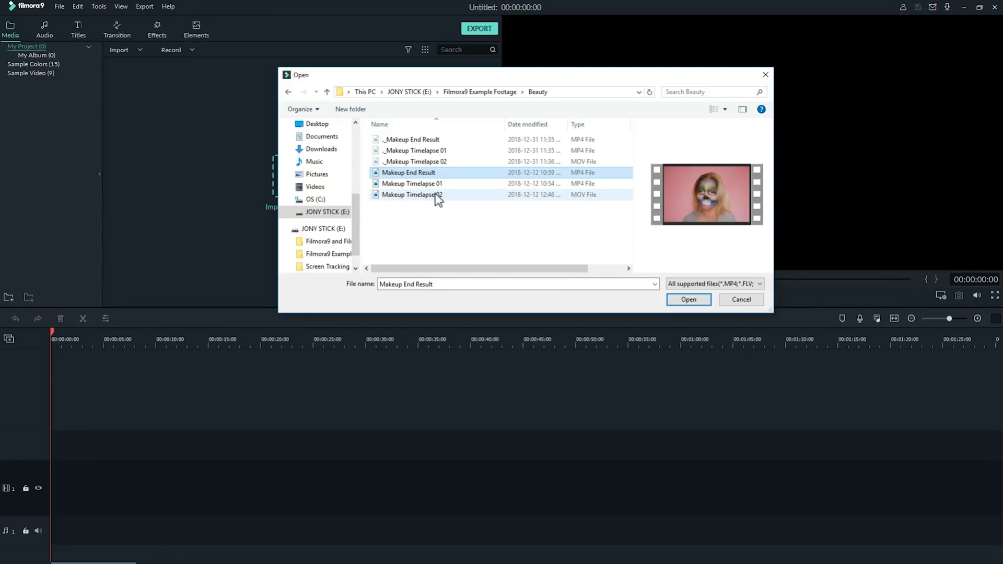
Step: Import the three makeup clips and create proxy files for them
shift+click(435, 195)
click(687, 299)
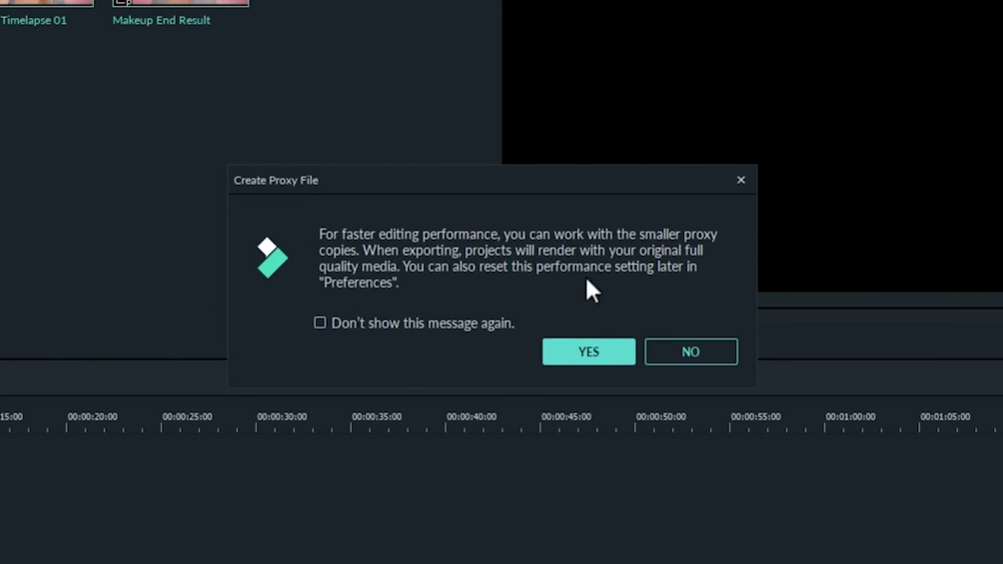
click(580, 353)
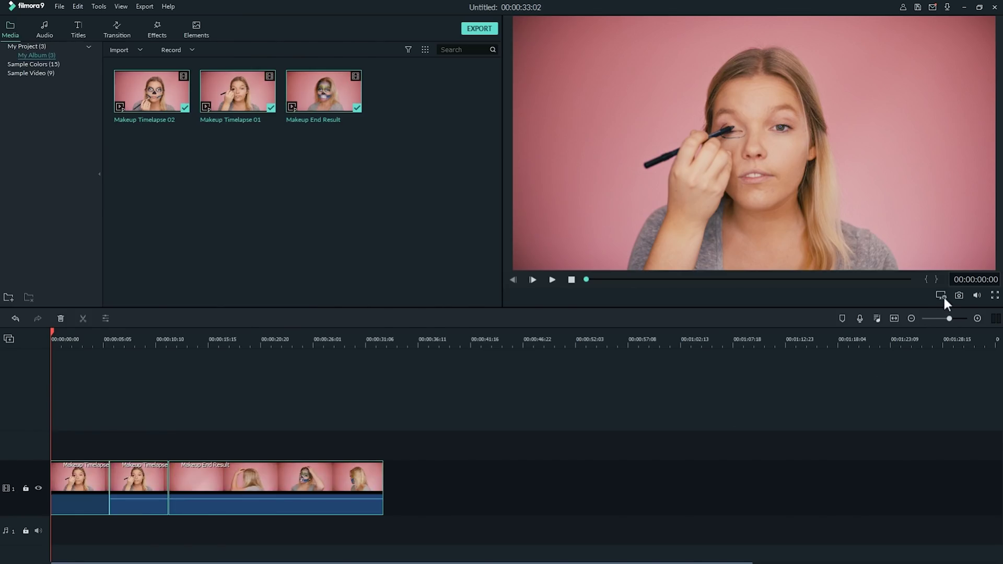
Step: Set preview playback quality to 1/8 and enable GPU acceleration in Preferences
click(940, 295)
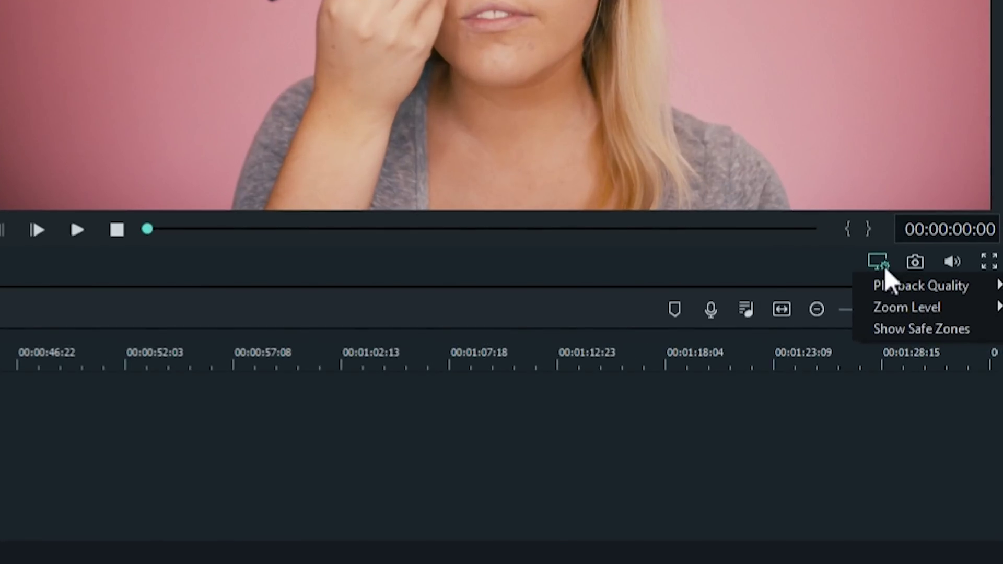
click(943, 297)
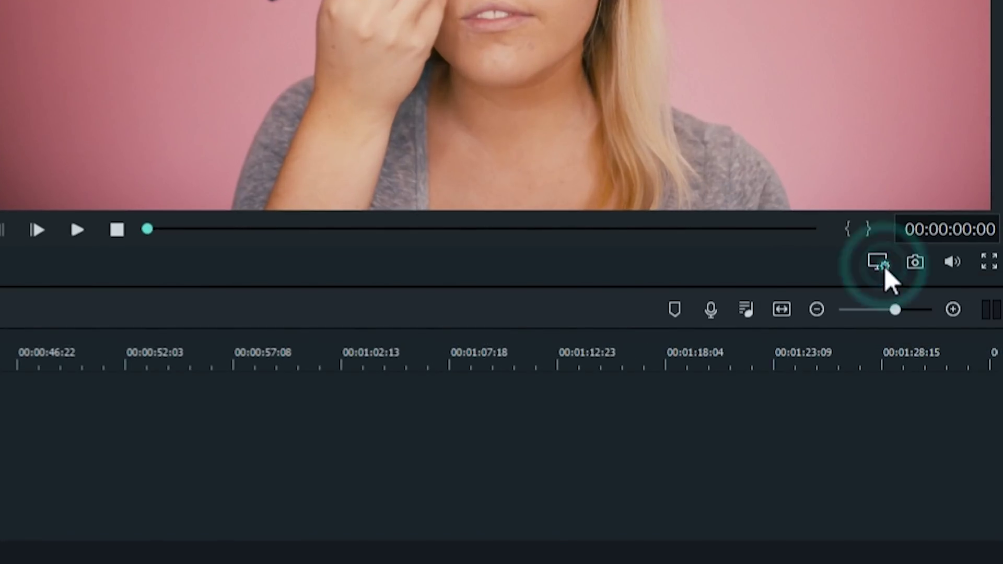
click(885, 267)
mouse_move(887, 291)
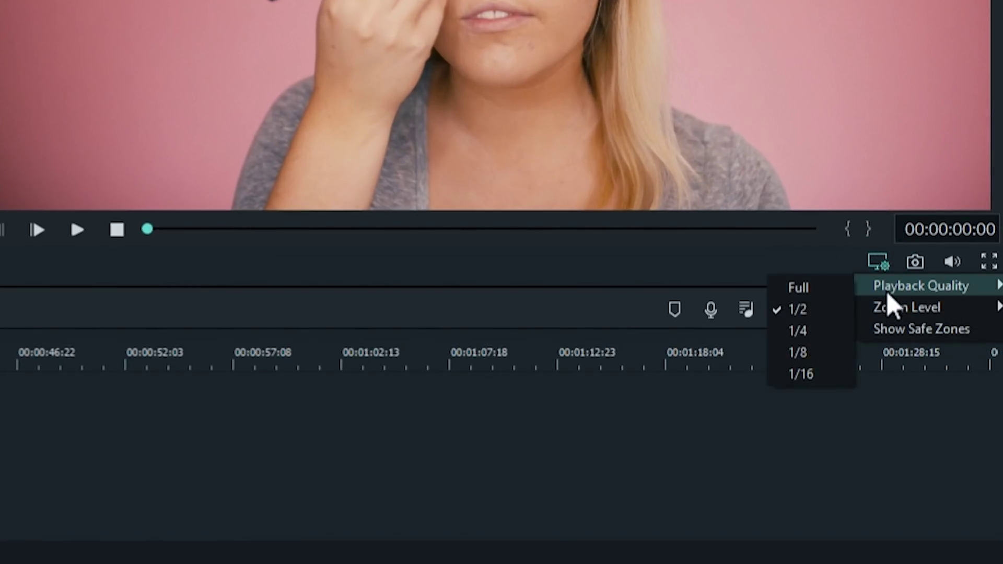
click(816, 355)
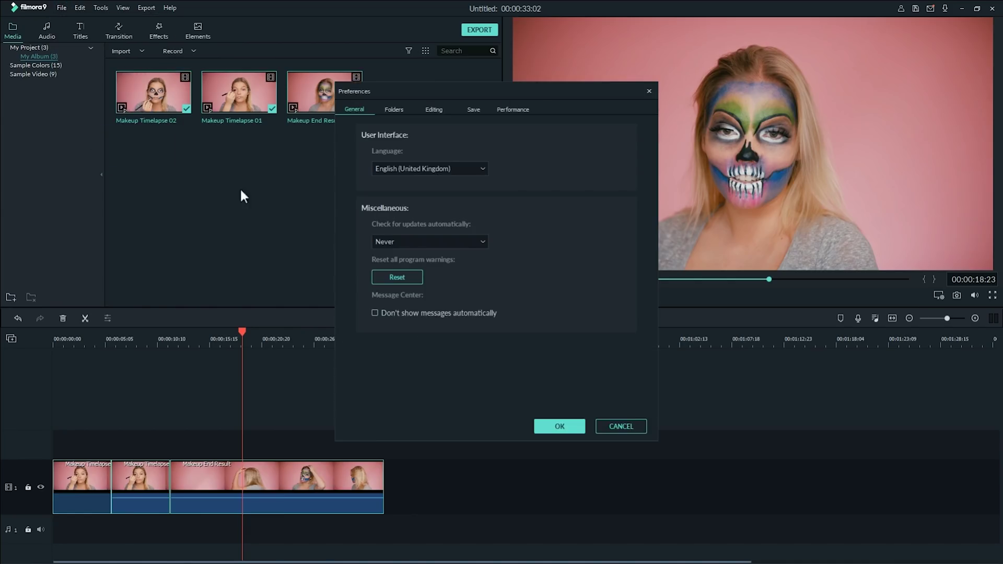
click(513, 110)
click(374, 152)
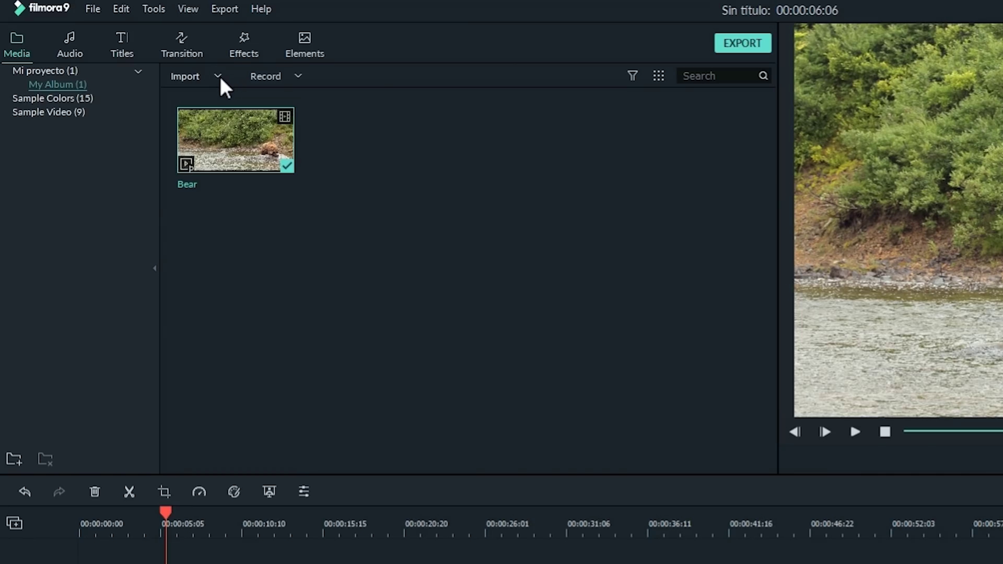
Step: Choose Import with Instant Cutter Tool from the Media tab's Import menu
click(218, 76)
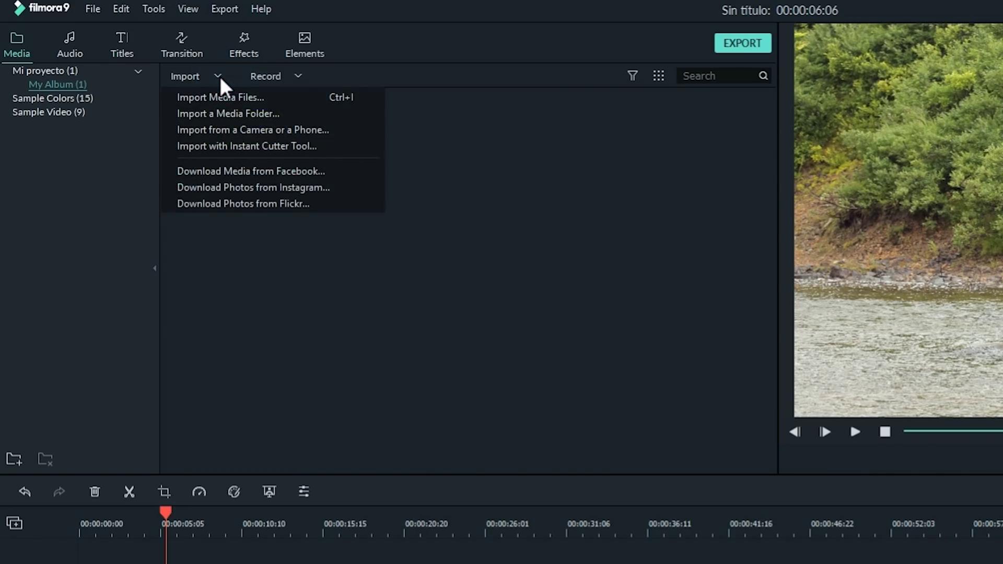
click(223, 146)
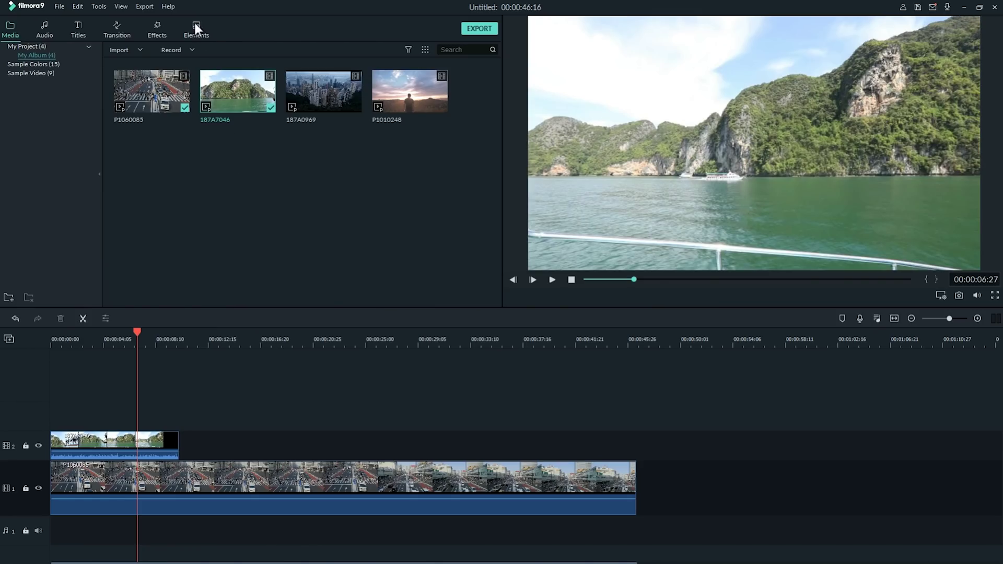
Step: Show the Utility category in the Effects library
click(154, 28)
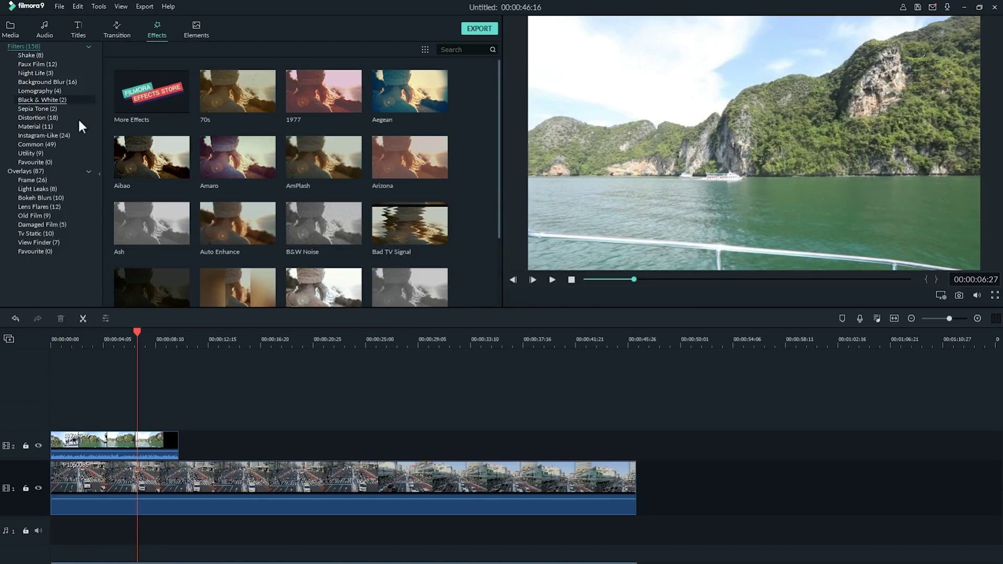
click(46, 154)
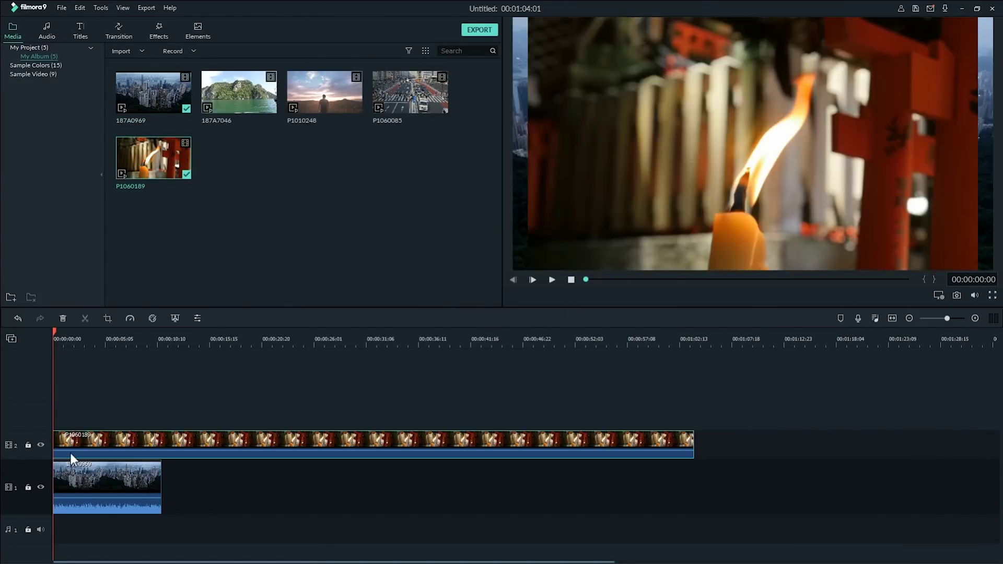
Step: Apply the Crop effect to the candle clip with Left 20 and Right 18
click(154, 437)
click(159, 32)
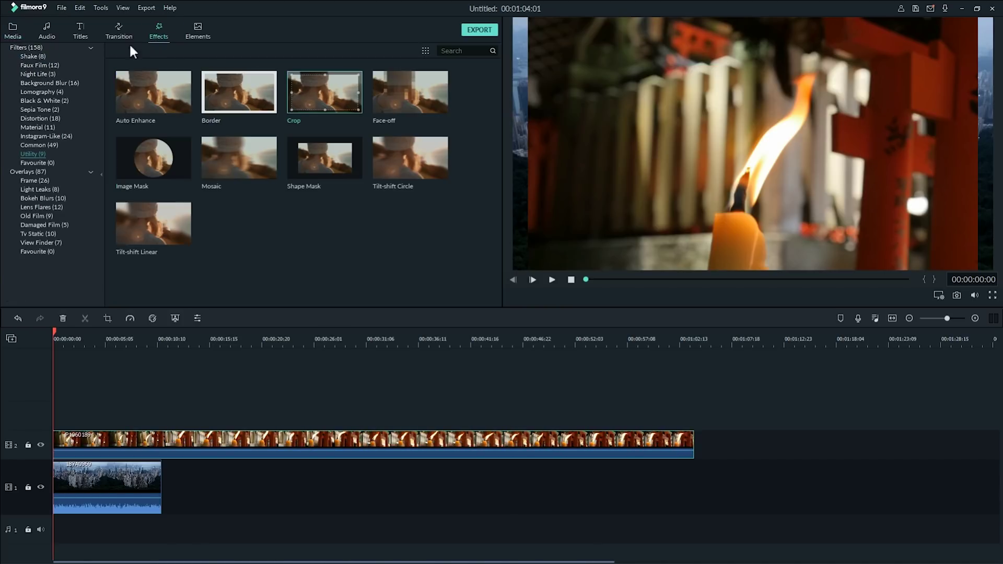
drag(323, 96, 104, 442)
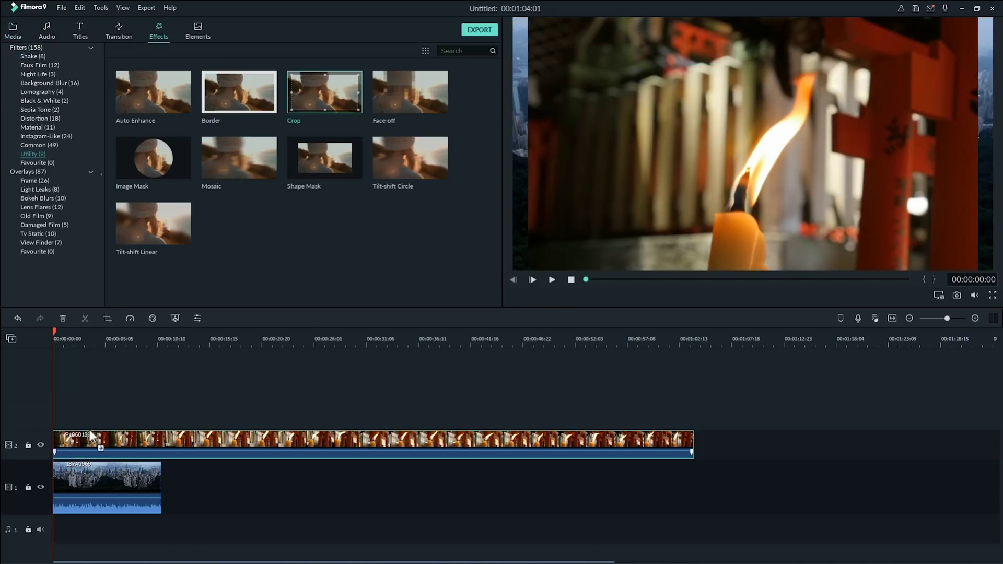
drag(181, 166, 209, 182)
Step: Shift the candle clip to Position X 195 and play back the split-screen result
click(13, 43)
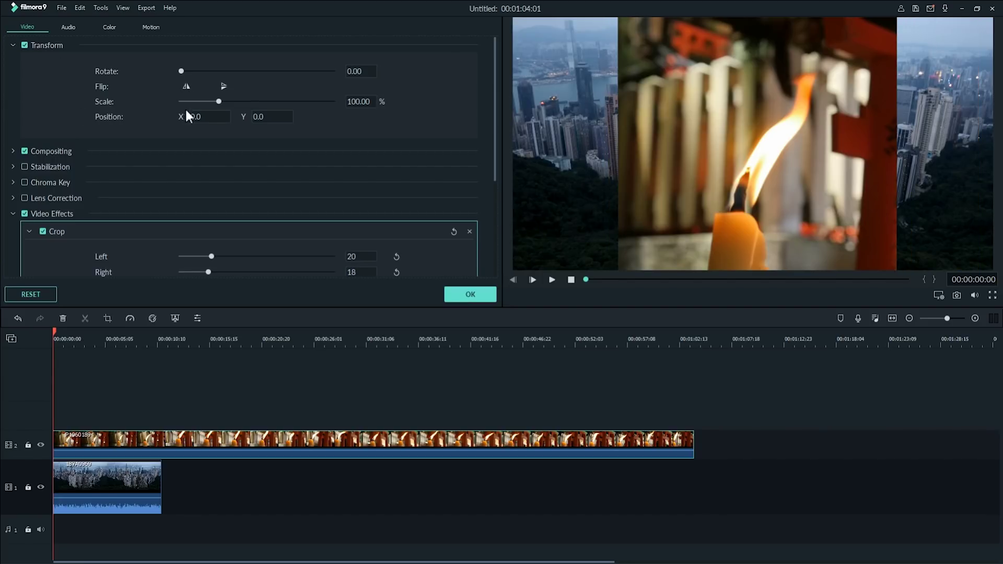
drag(209, 118, 256, 118)
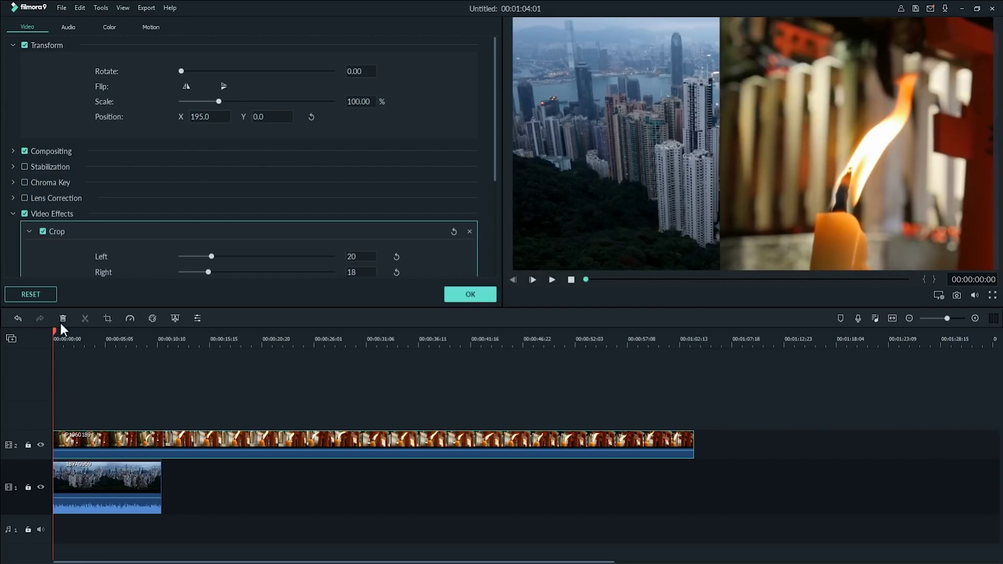
key(space)
click(85, 475)
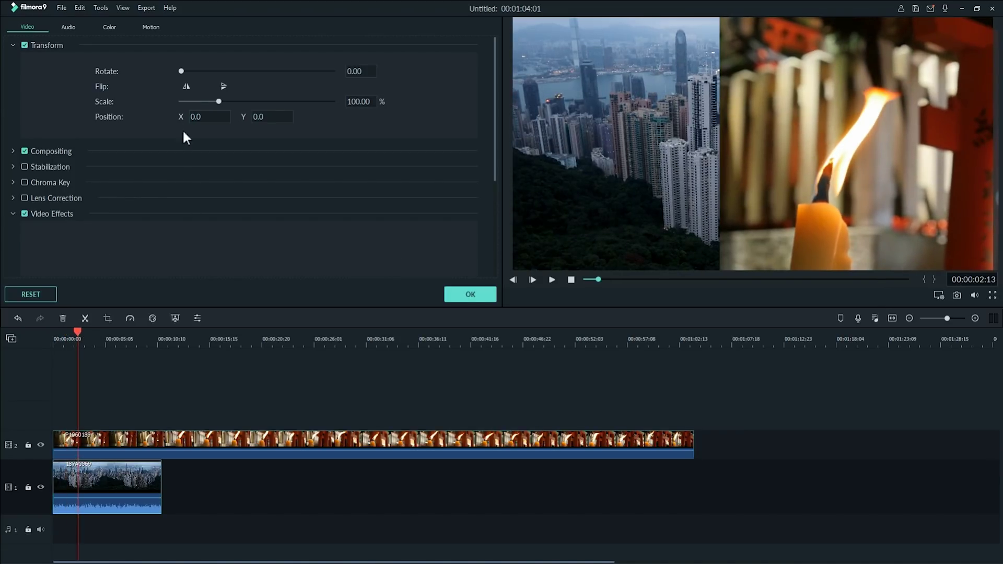